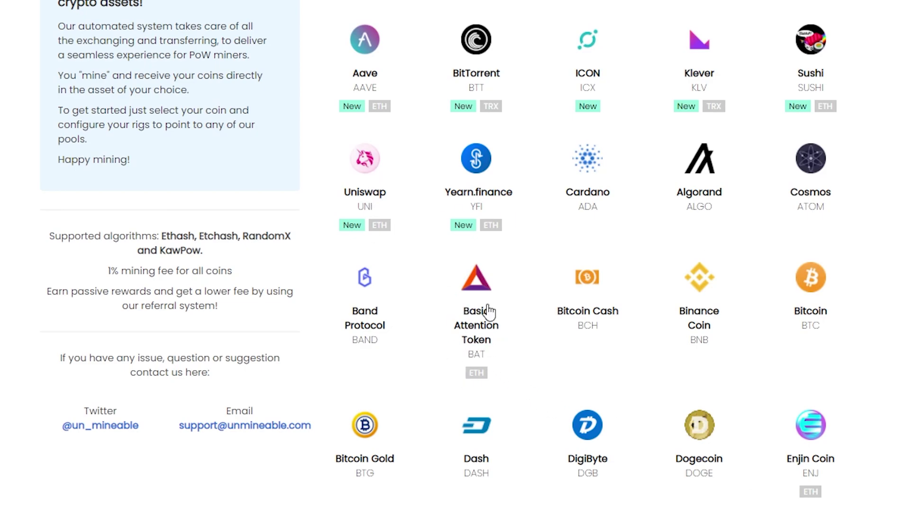
Step: Scroll the supported coins list down to reach Dogecoin
{"action": "scroll", "coordinate": [455, 256], "scroll_direction": "down", "scroll_amount": 5}
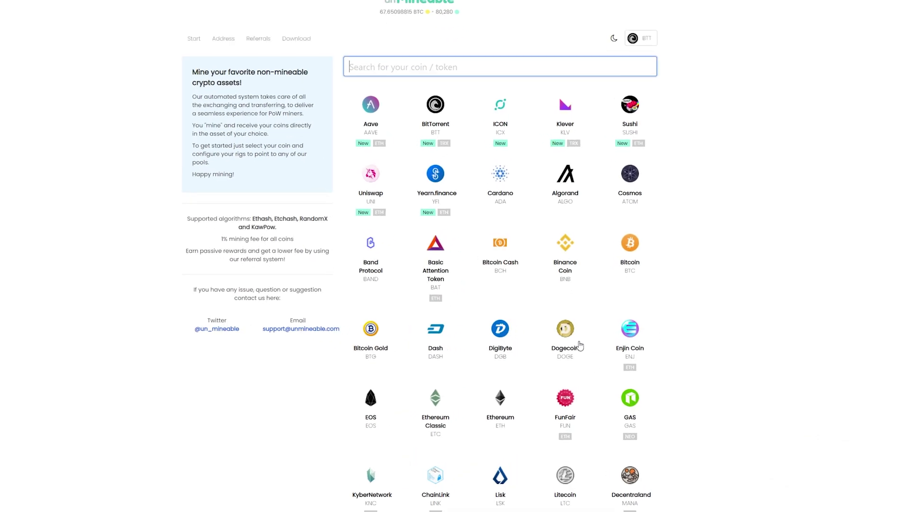
{"action": "left_click", "coordinate": [583, 338]}
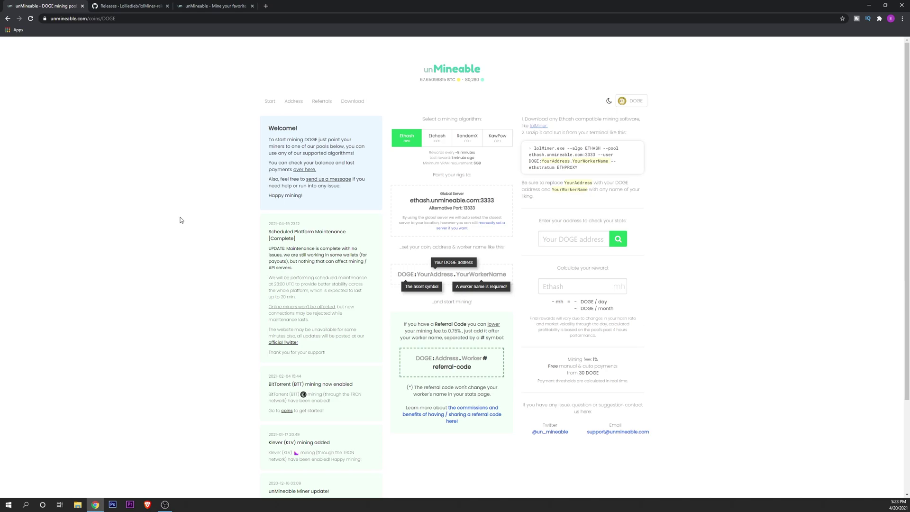
{"action": "left_click", "coordinate": [360, 104]}
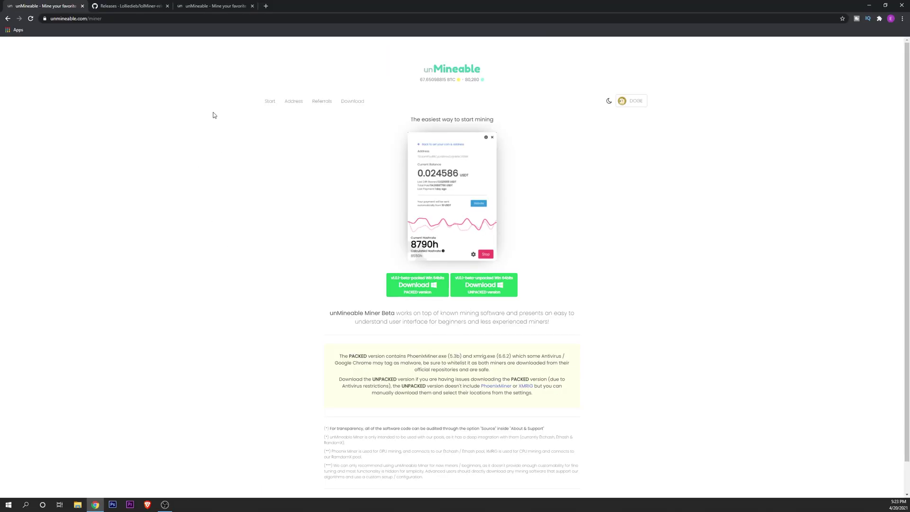
Step: Return to the Dogecoin mining page and bring up the lolMiner link's options to open it in a new tab
{"action": "left_click", "coordinate": [8, 18]}
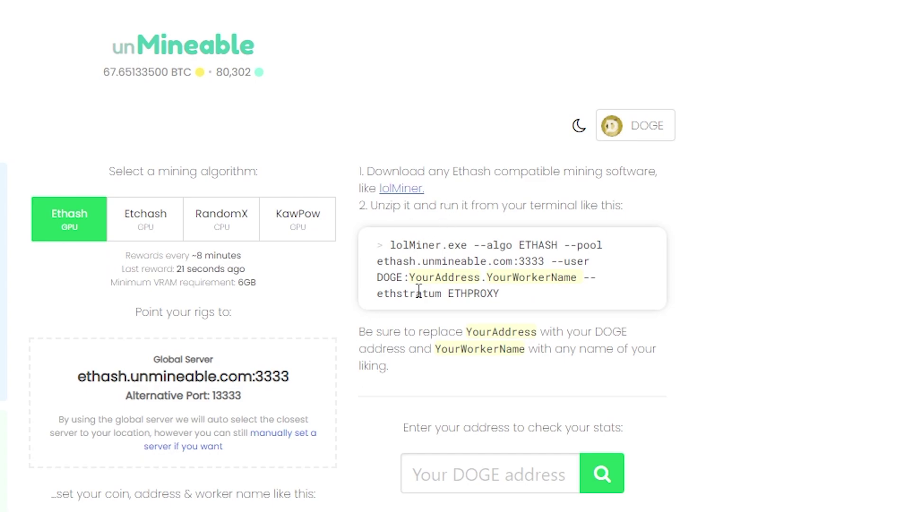
{"action": "right_click", "coordinate": [411, 189]}
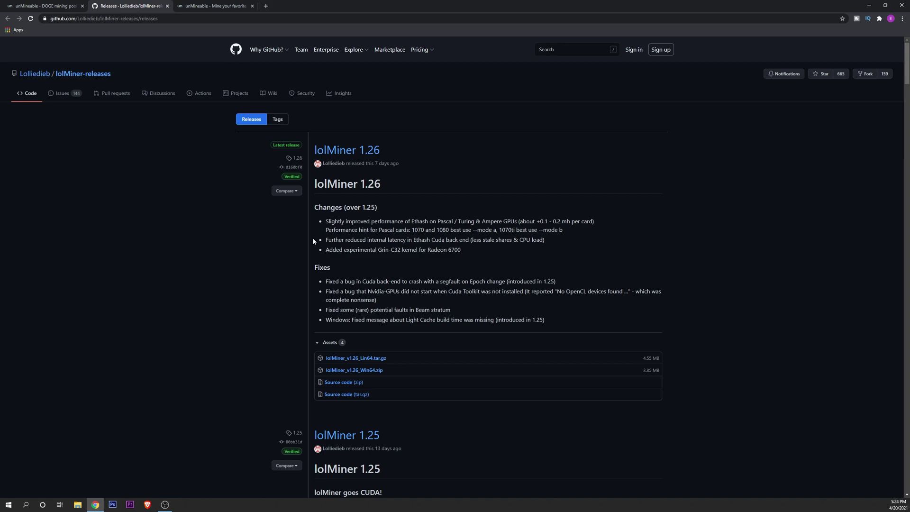
Step: Switch back to the unMineable Dogecoin page with Ctrl+Shift+Tab
{"action": "key", "text": "ctrl+shift+Tab"}
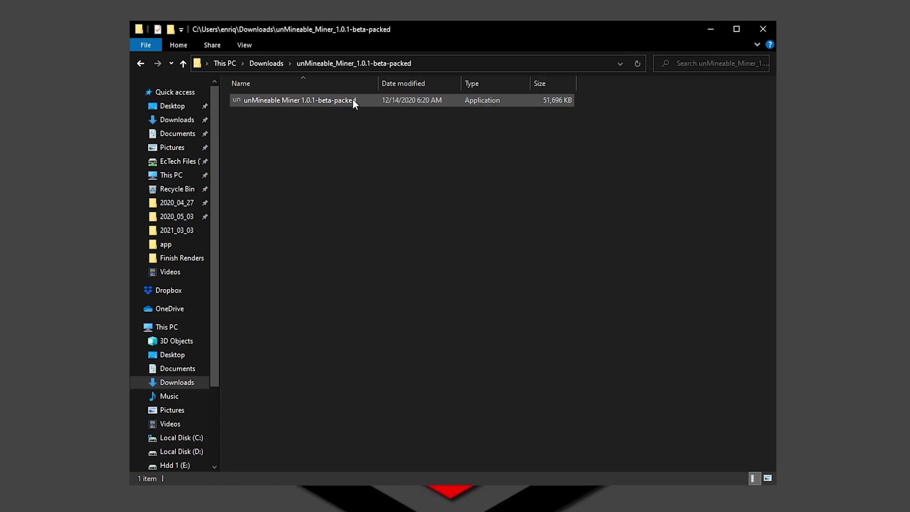
Step: Launch unMineable Miner 1.0.1-beta-packed and choose Graphics Card (GPU) as the mining hardware
{"action": "mouse_move", "coordinate": [352, 99]}
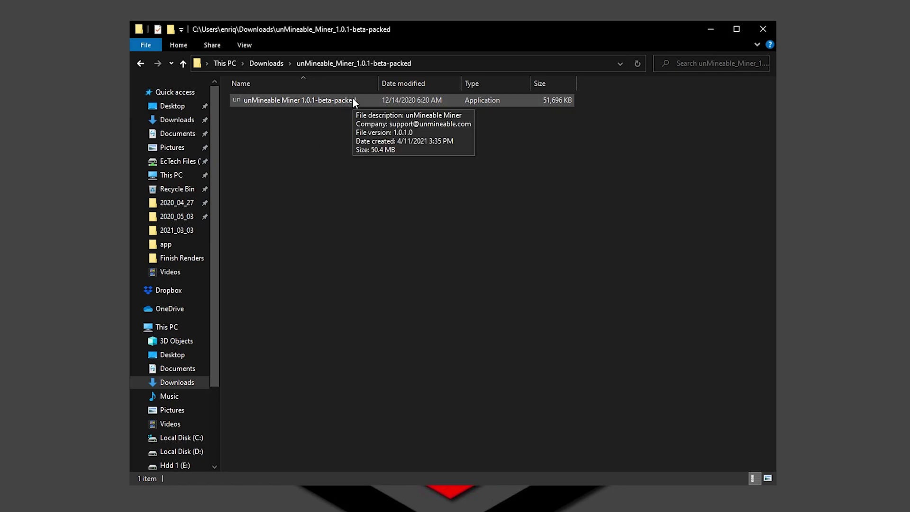
{"action": "double_click", "coordinate": [337, 100]}
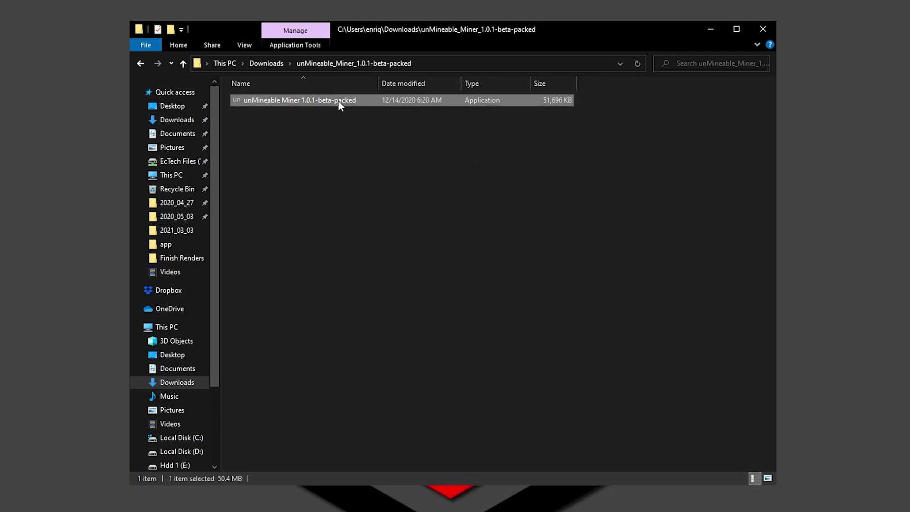
{"action": "left_click", "coordinate": [449, 231]}
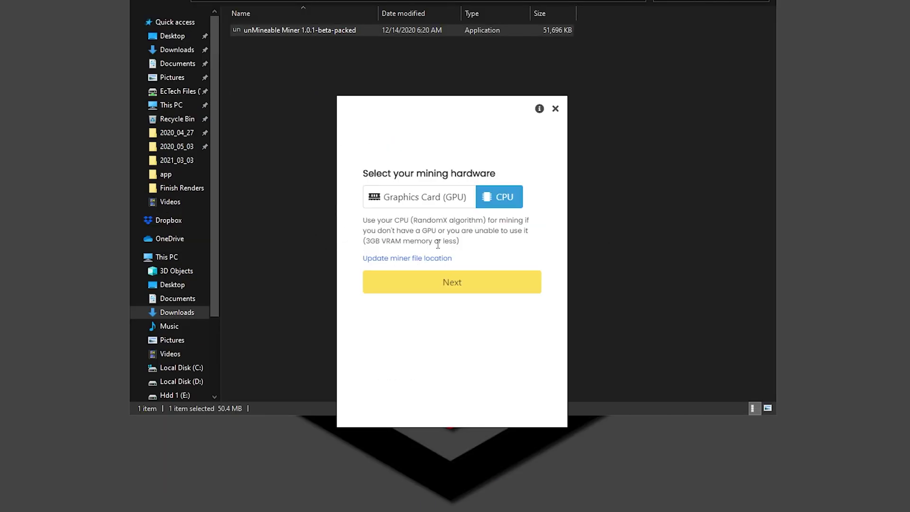
{"action": "left_click", "coordinate": [403, 207]}
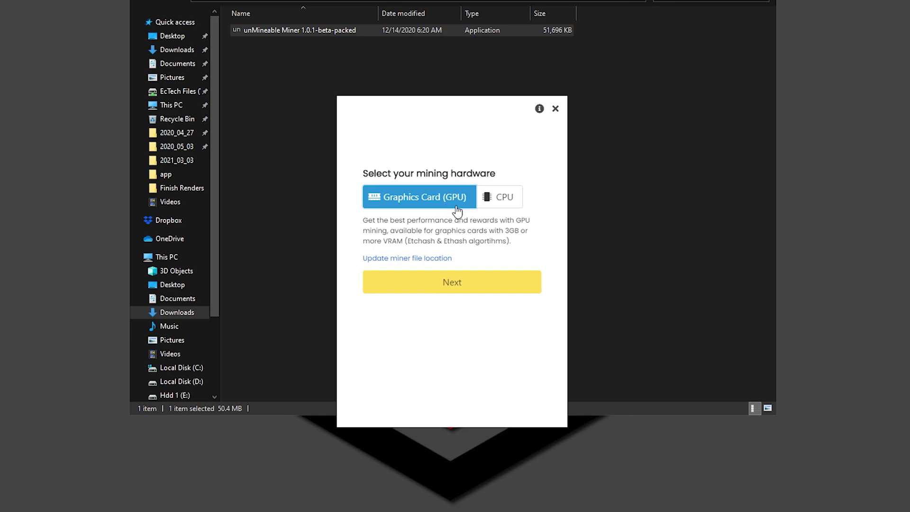
{"action": "left_click", "coordinate": [495, 203]}
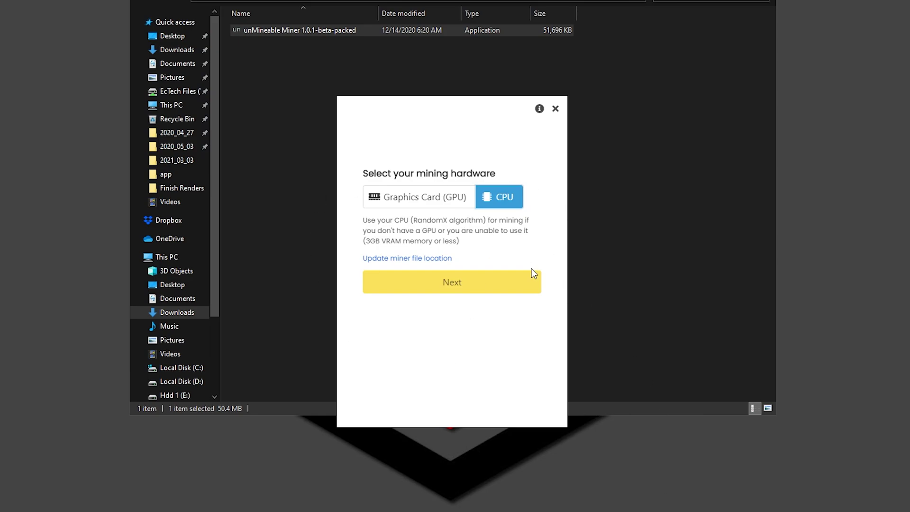
{"action": "left_click", "coordinate": [404, 204]}
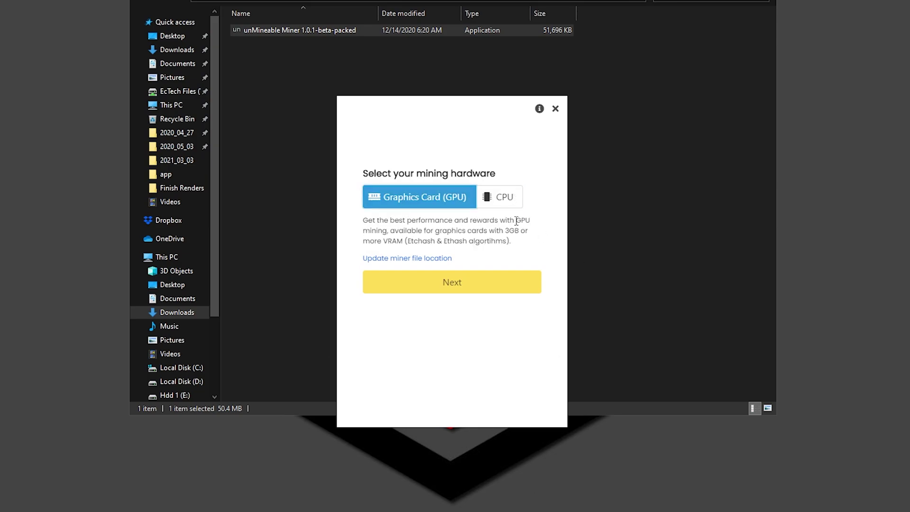
Step: Select Dogecoin as the coin and replace the wallet address with your pasted DOGE address
{"action": "left_click", "coordinate": [454, 296]}
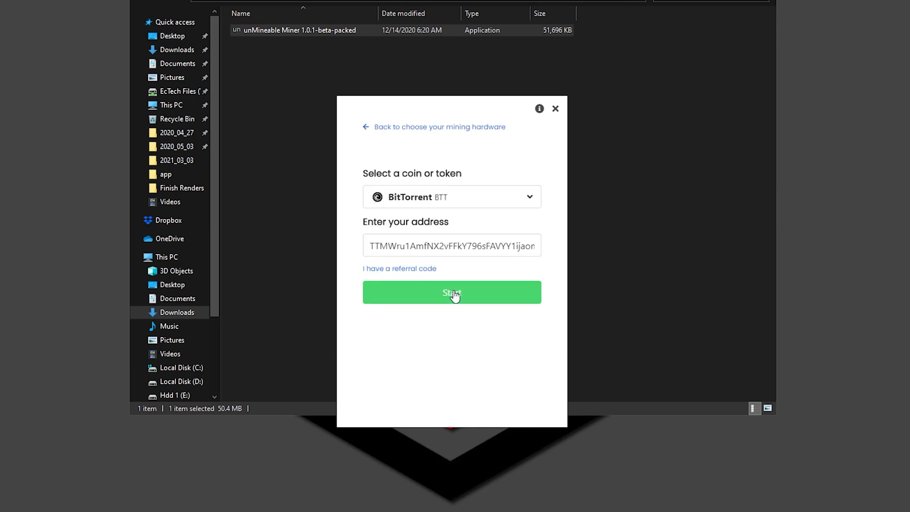
{"action": "left_click", "coordinate": [480, 203]}
{"action": "scroll", "coordinate": [423, 285], "scroll_direction": "down", "scroll_amount": 5}
{"action": "left_click", "coordinate": [433, 279]}
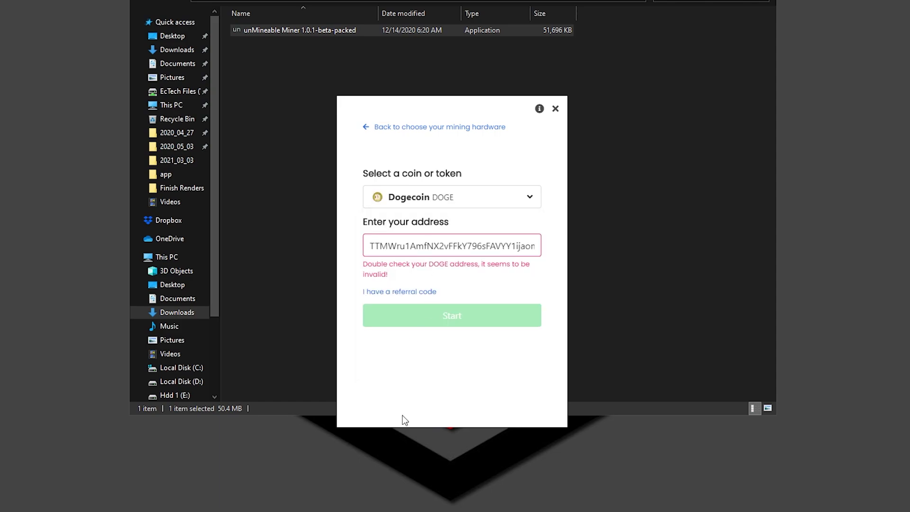
{"action": "left_click_drag", "start_coordinate": [533, 245], "coordinate": [207, 256]}
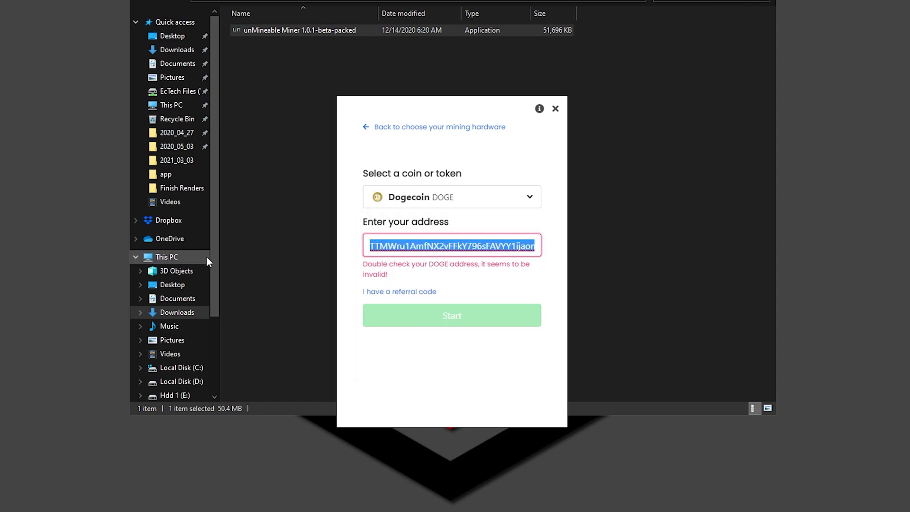
{"action": "key", "text": "BackSpace"}
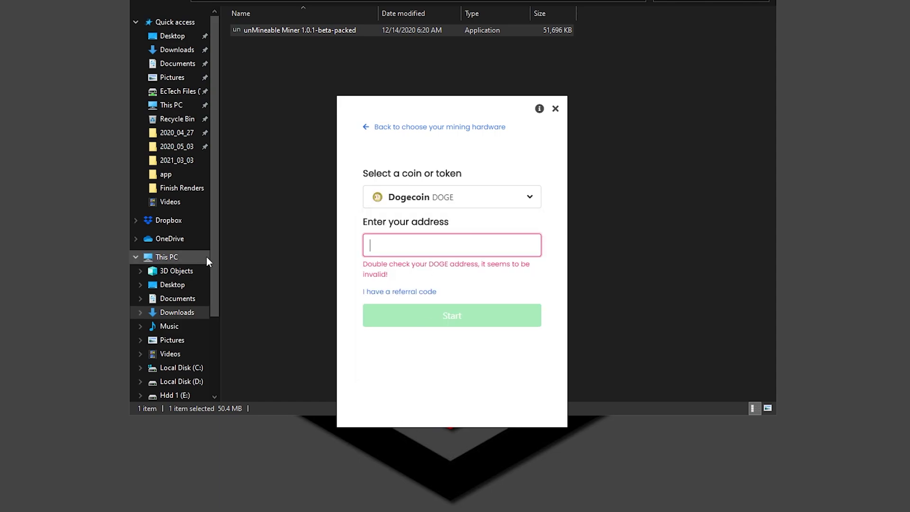
{"action": "left_click", "coordinate": [395, 248]}
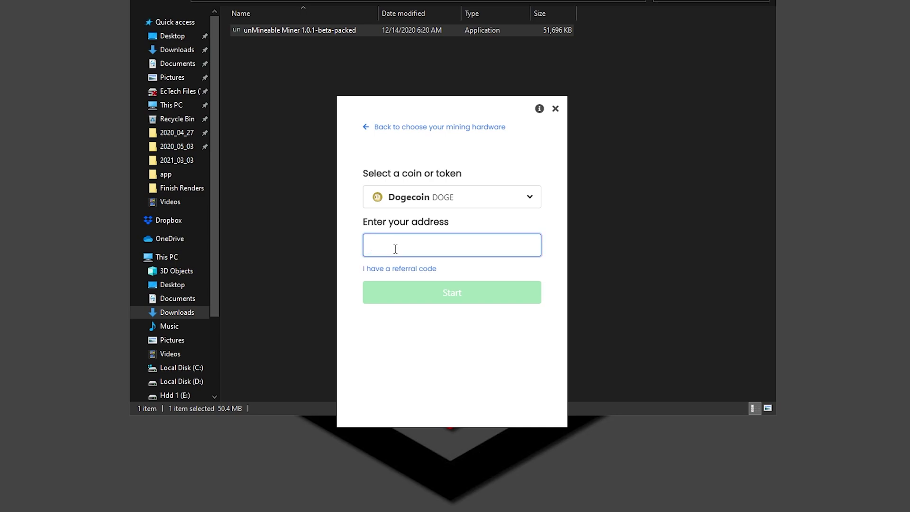
{"action": "key", "text": "ctrl+v"}
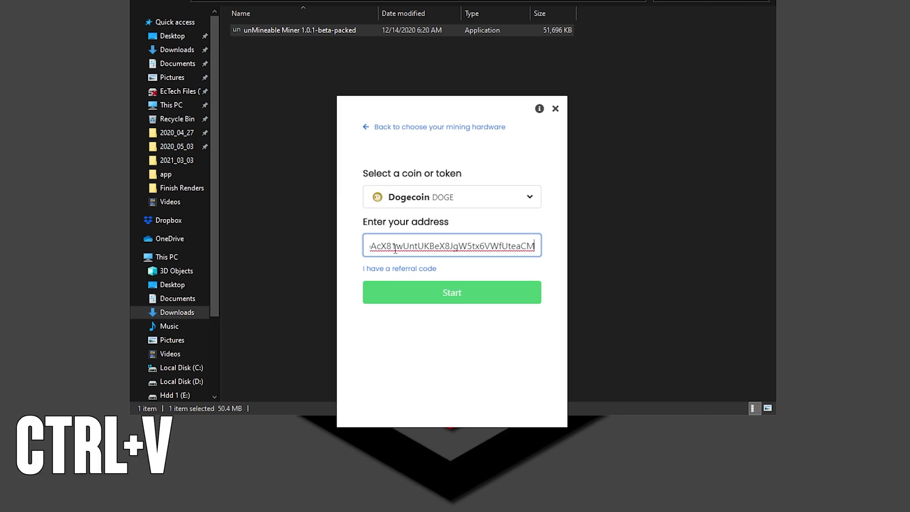
Step: Start mining briefly, then stop it and close the miner
{"action": "left_click", "coordinate": [477, 300]}
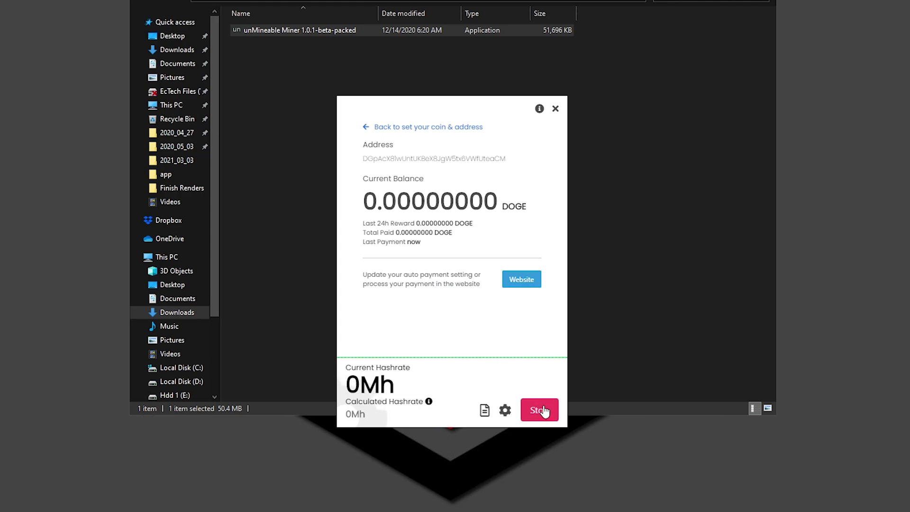
{"action": "left_click", "coordinate": [543, 410]}
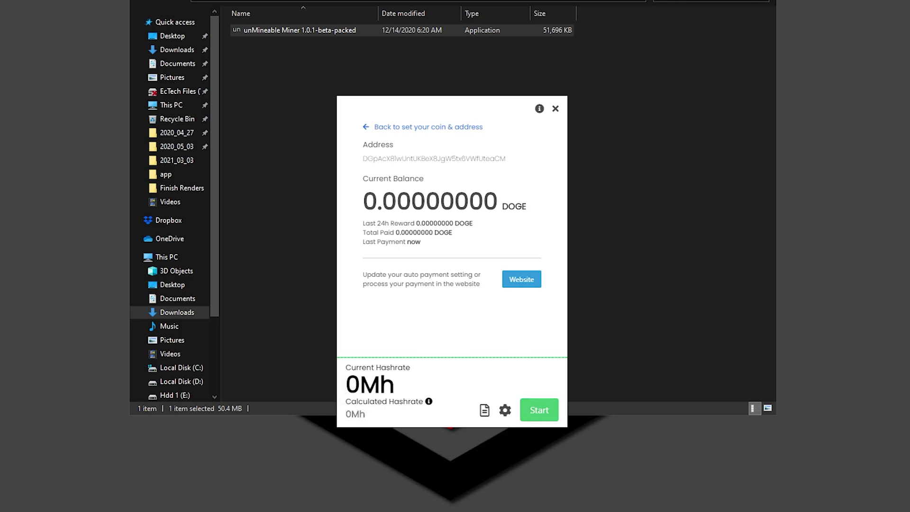
{"action": "left_click", "coordinate": [555, 108]}
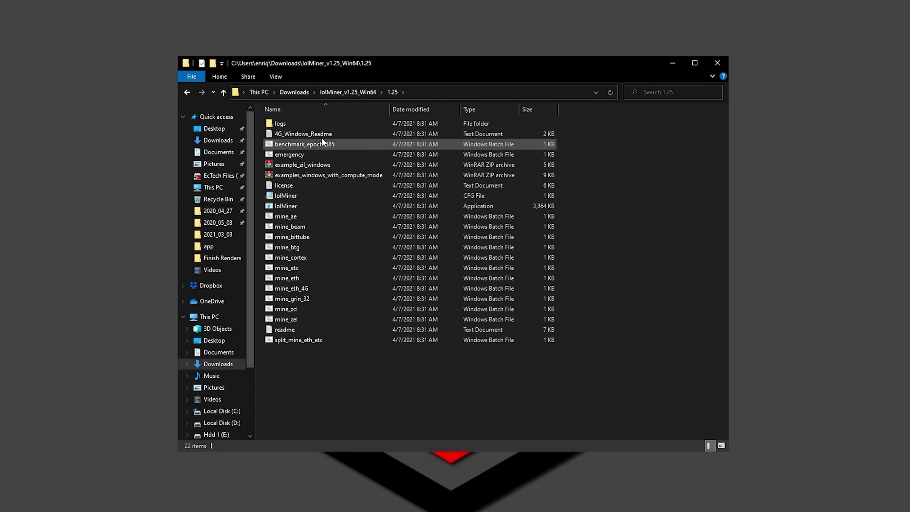
Step: Close the lolMiner_v1.25_Win64 folder window
{"action": "left_click", "coordinate": [290, 216]}
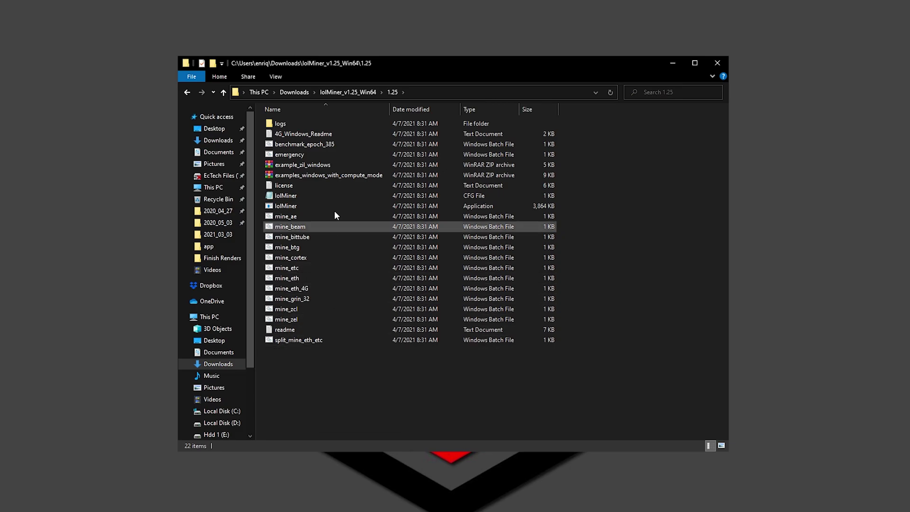
{"action": "left_click", "coordinate": [724, 67]}
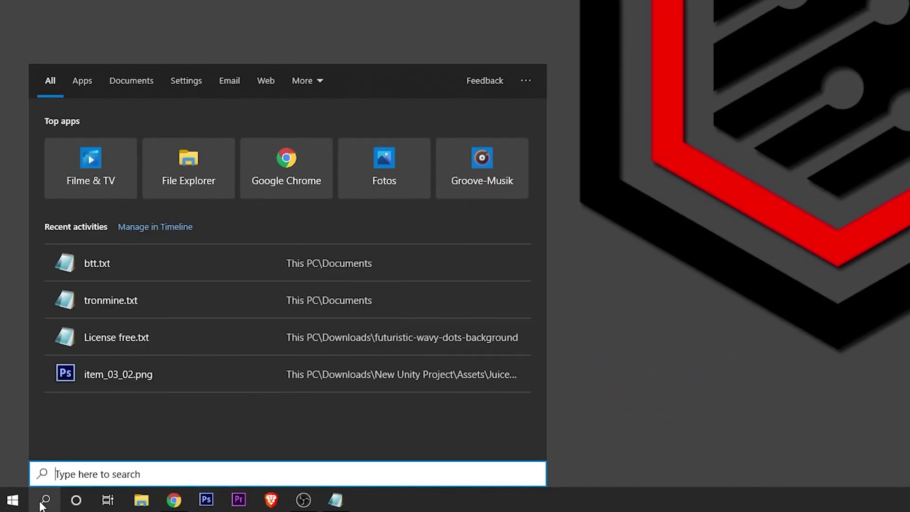
Step: Open Command Prompt from search, run cd.. twice to reach C:\, and enter cd\mine
{"action": "type", "text": "cmd"}
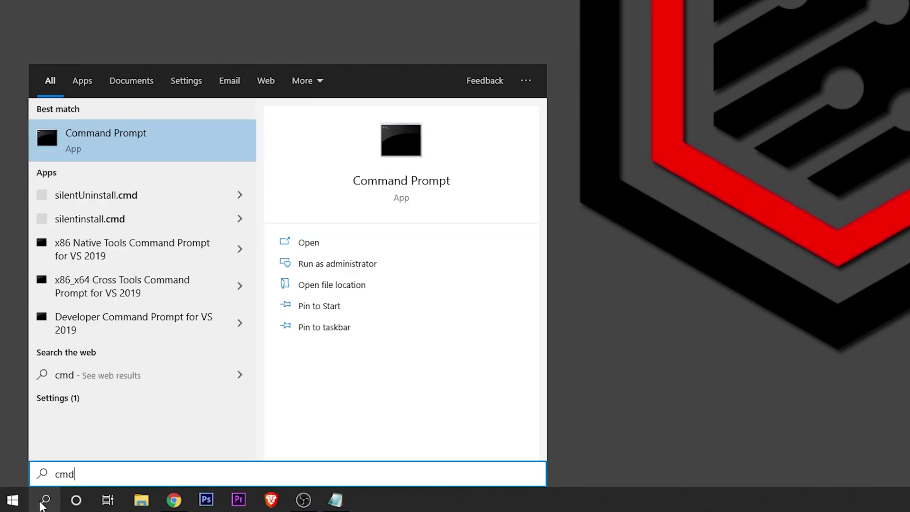
{"action": "left_click", "coordinate": [106, 132]}
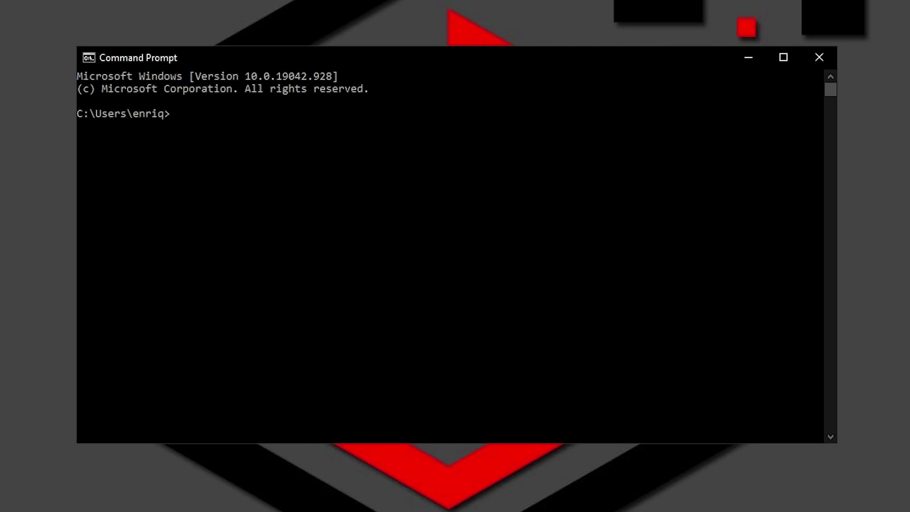
{"action": "type", "text": "cd.."}
{"action": "key", "text": "Return"}
{"action": "type", "text": "cd.."}
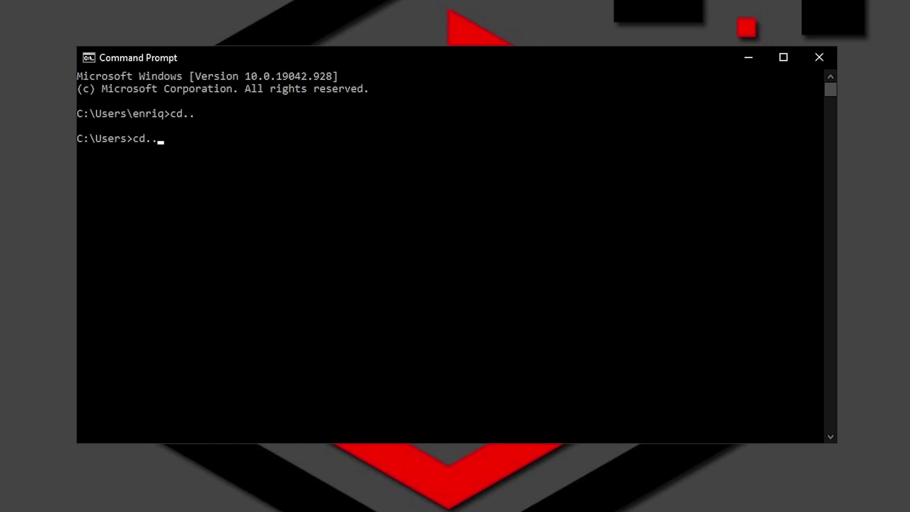
{"action": "key", "text": "Return"}
{"action": "type", "text": "cd"}
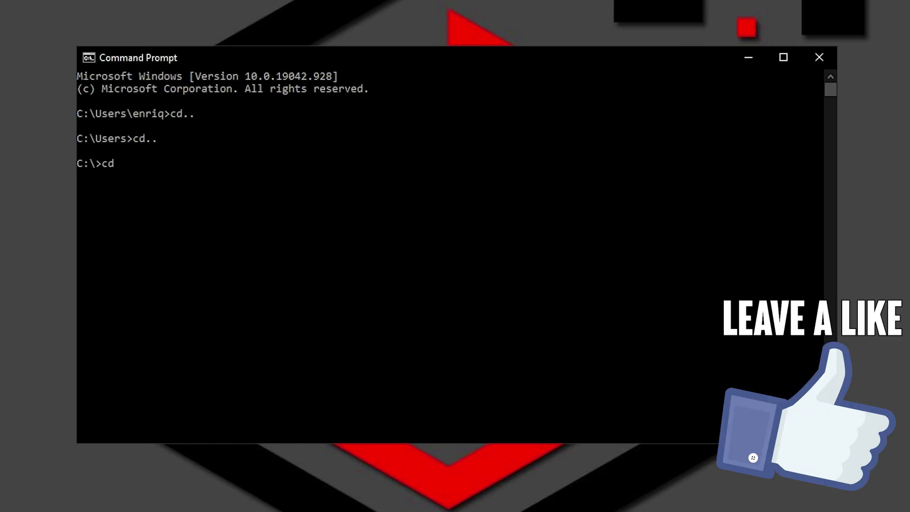
{"action": "type", "text": "\\mine"}
Step: Change into C:\mine and copy the example lolMiner command from the DOGE page
{"action": "key", "text": "Return"}
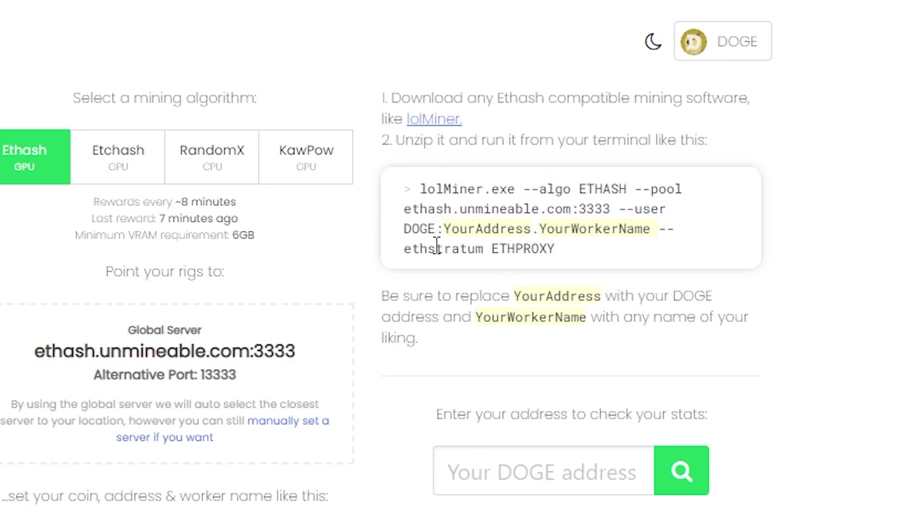
{"action": "left_click_drag", "start_coordinate": [423, 187], "coordinate": [576, 251]}
{"action": "right_click", "coordinate": [559, 223]}
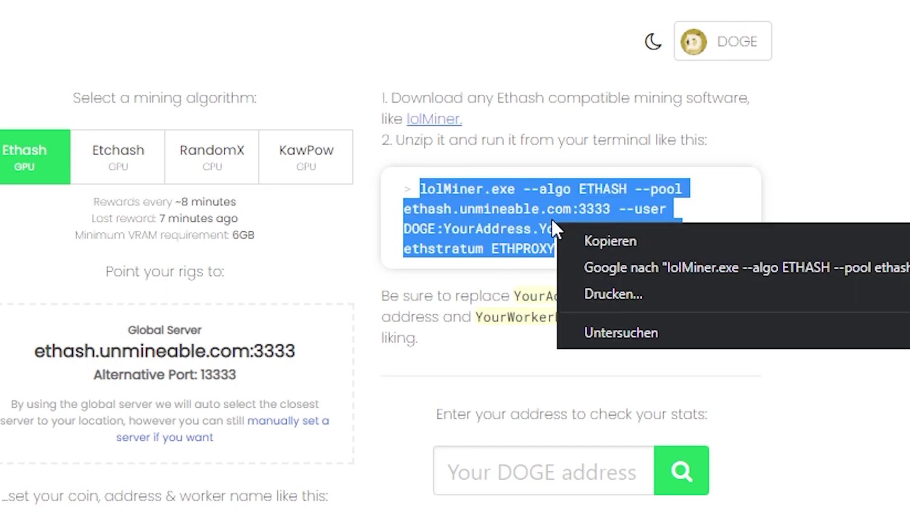
{"action": "left_click", "coordinate": [610, 242]}
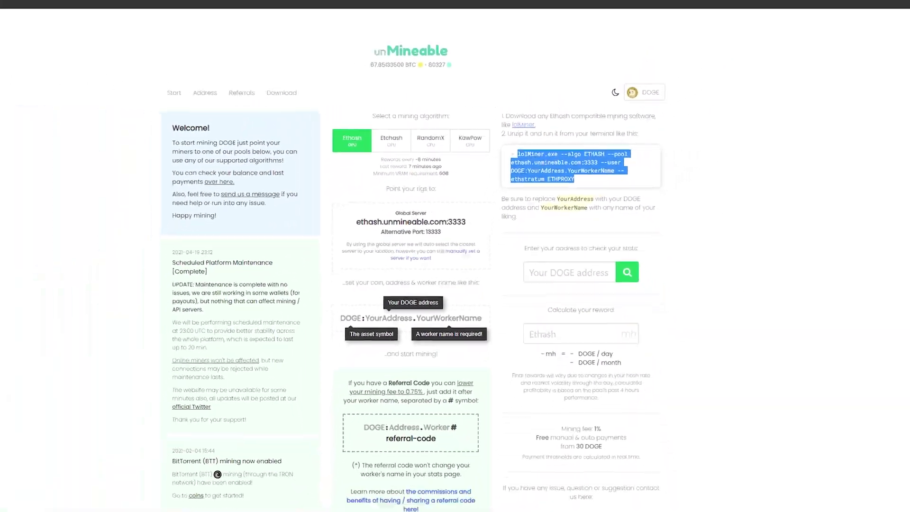
{"action": "left_click", "coordinate": [870, 6]}
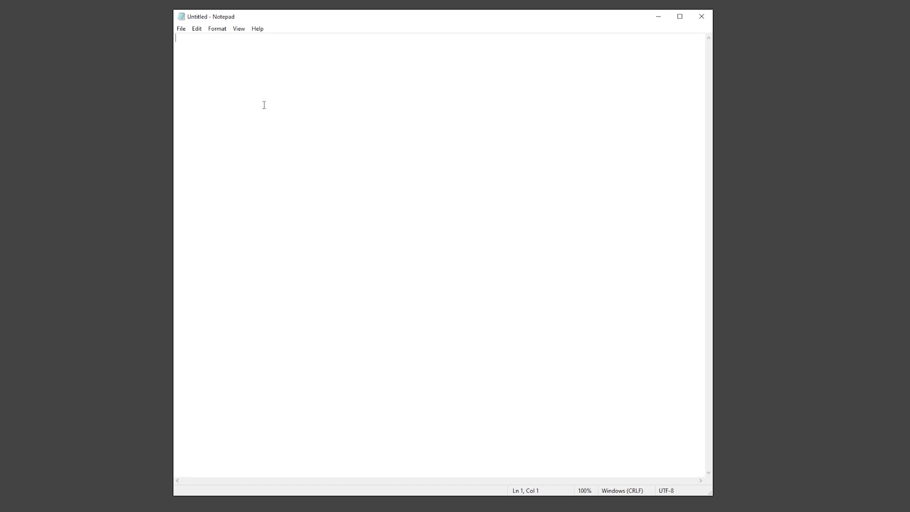
Step: Paste the lolMiner command, swapping YourAddress for the DOGE wallet and YourWorkerName for ECY plus the referral code
{"action": "key", "text": "ctrl+v"}
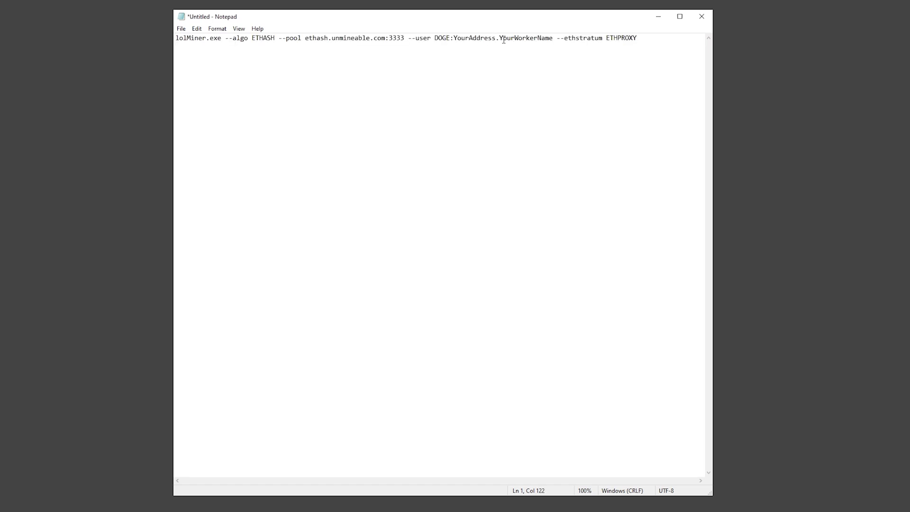
{"action": "left_click", "coordinate": [494, 39]}
{"action": "left_click_drag", "start_coordinate": [496, 39], "coordinate": [458, 39]}
{"action": "key", "text": "ctrl+v"}
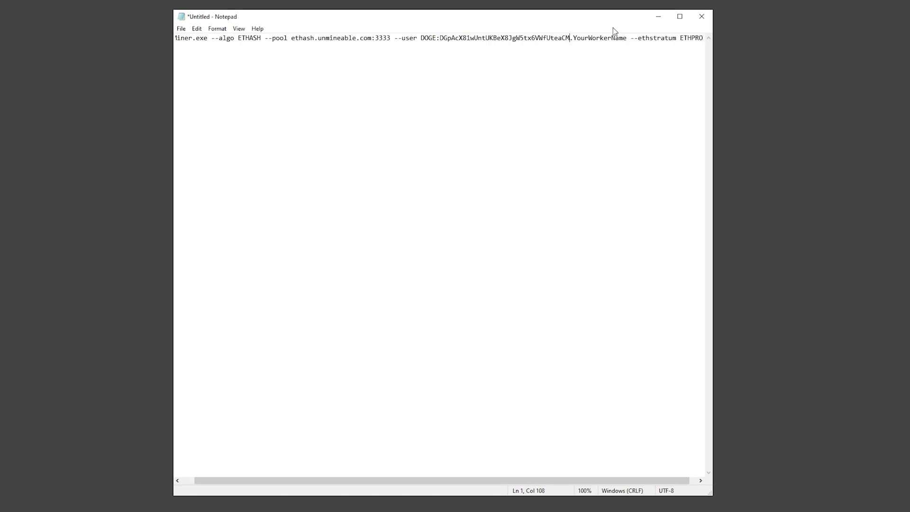
{"action": "left_click_drag", "start_coordinate": [626, 39], "coordinate": [573, 39]}
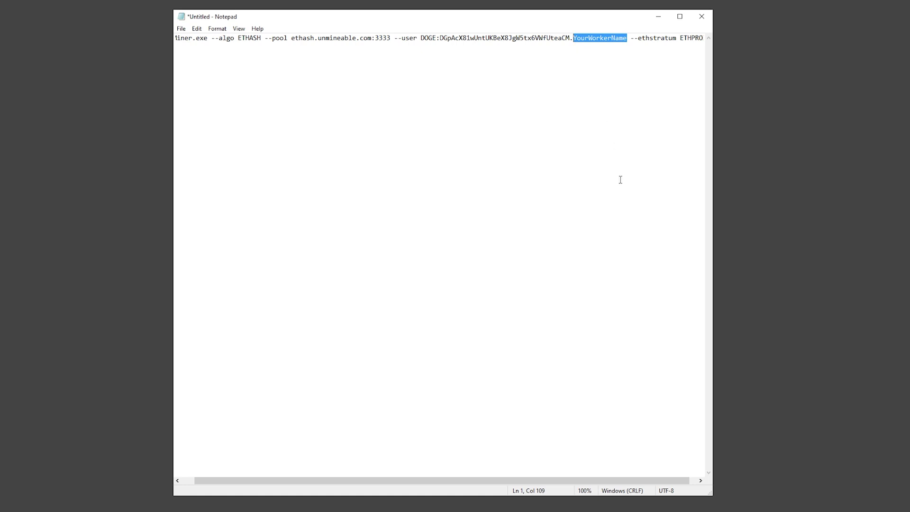
{"action": "type", "text": "ECY"}
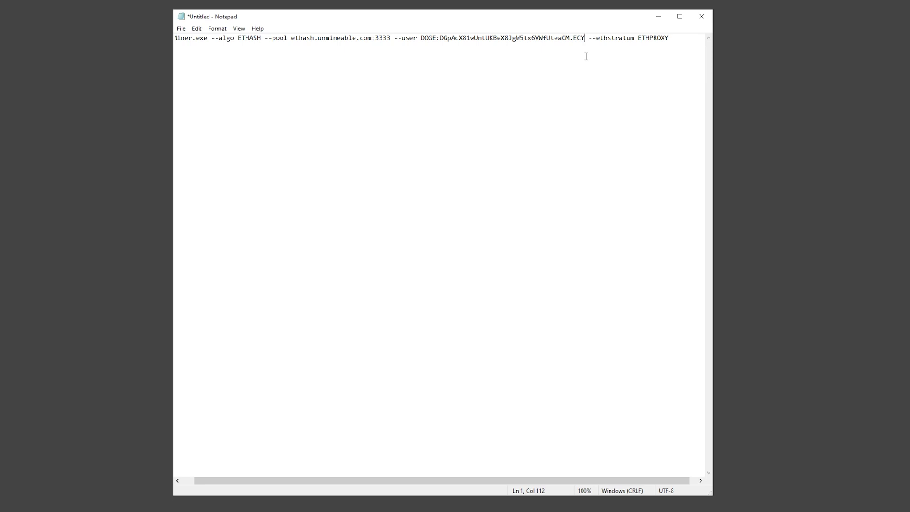
{"action": "key", "text": "ctrl+v"}
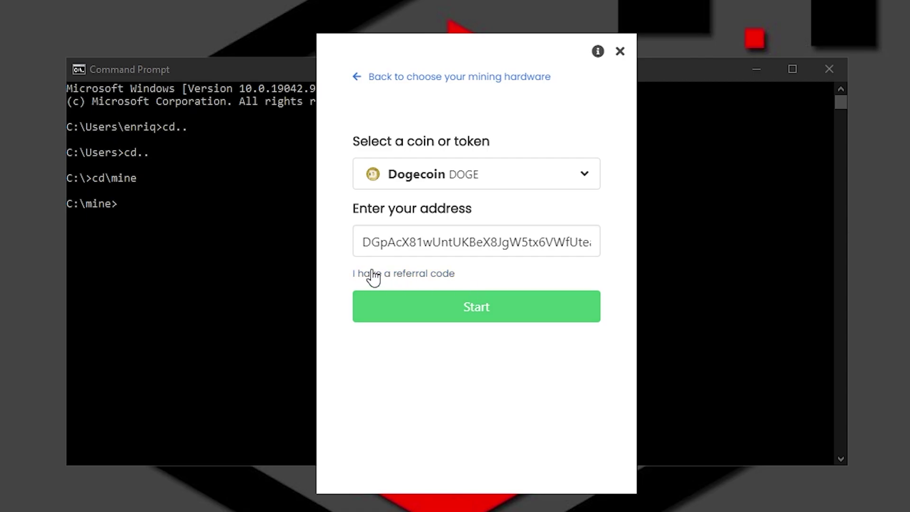
Step: Enable 'I have a referral code' and paste the referral code into its field
{"action": "left_click", "coordinate": [403, 278]}
{"action": "left_click", "coordinate": [408, 303]}
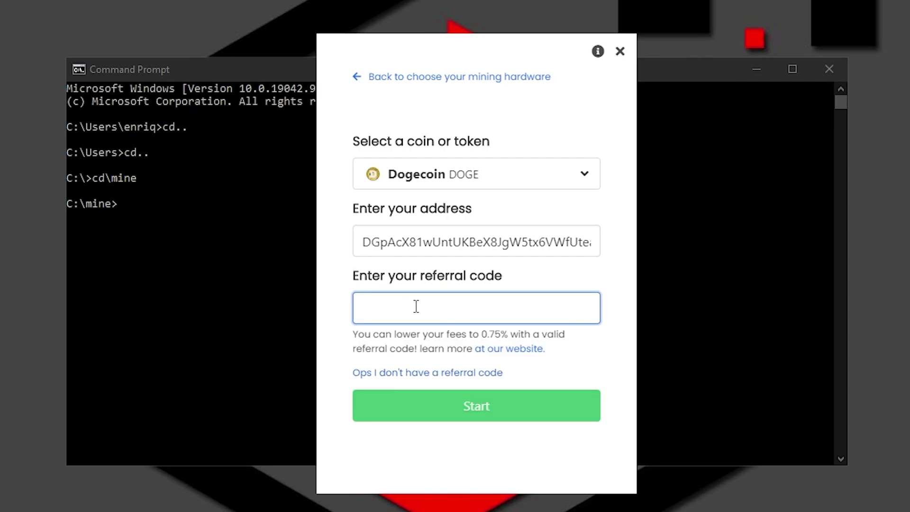
{"action": "key", "text": "ctrl+v"}
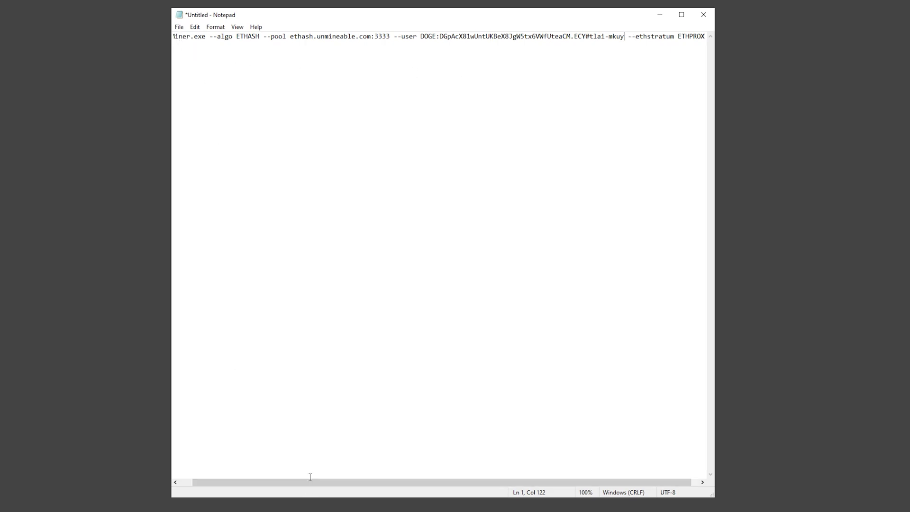
Step: Copy the full lolMiner command from Notepad and run it at the C:\mine prompt
{"action": "left_click_drag", "start_coordinate": [313, 482], "coordinate": [300, 482]}
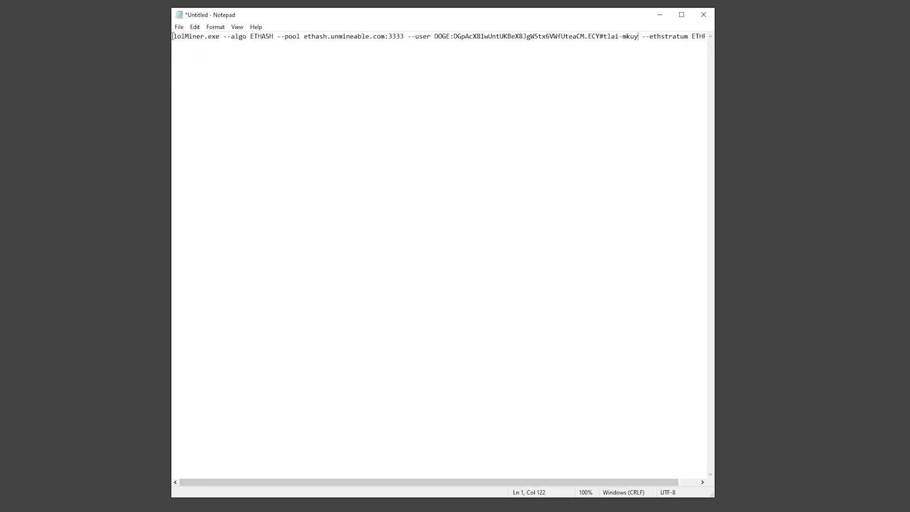
{"action": "left_click_drag", "start_coordinate": [172, 36], "coordinate": [709, 37]}
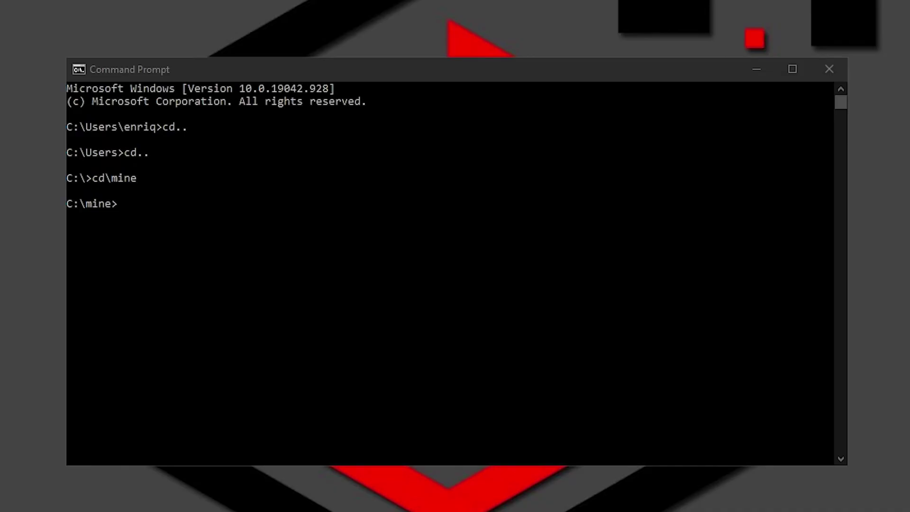
{"action": "left_click", "coordinate": [224, 240]}
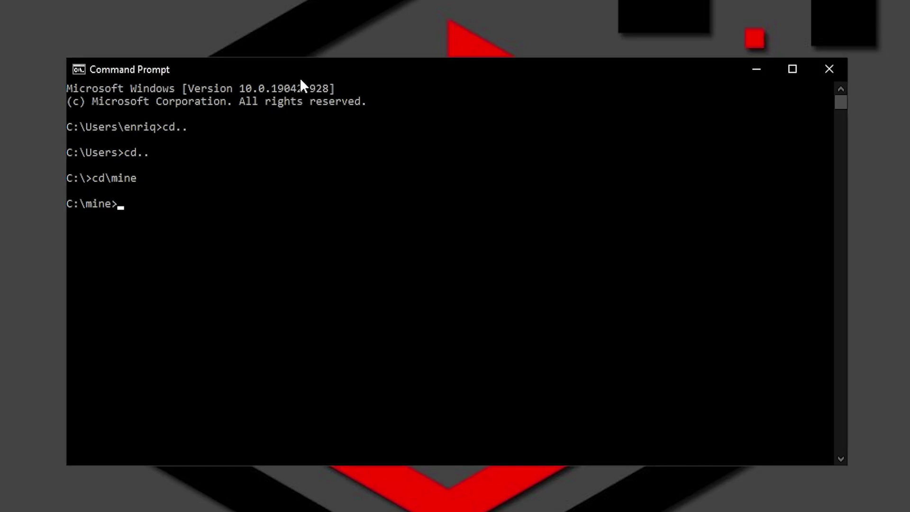
{"action": "key", "text": "ctrl+v"}
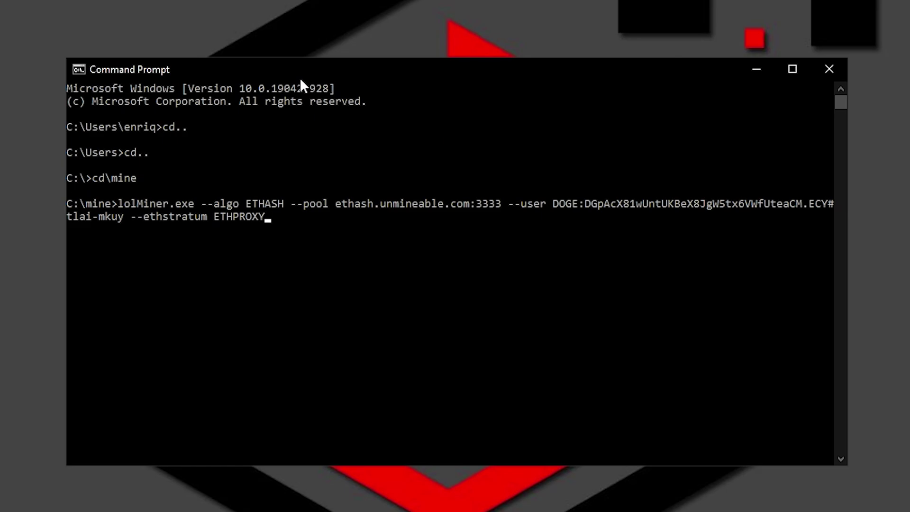
{"action": "key", "text": "Return"}
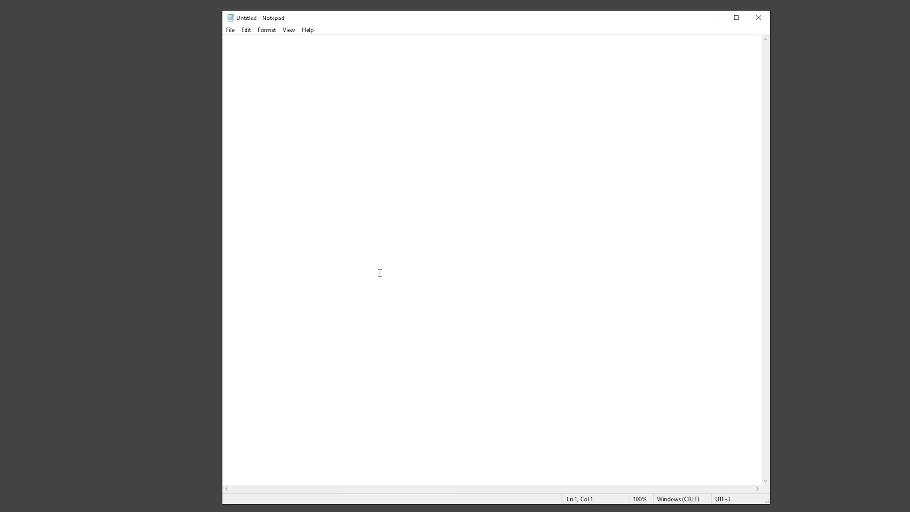
{"action": "right_click", "coordinate": [276, 59]}
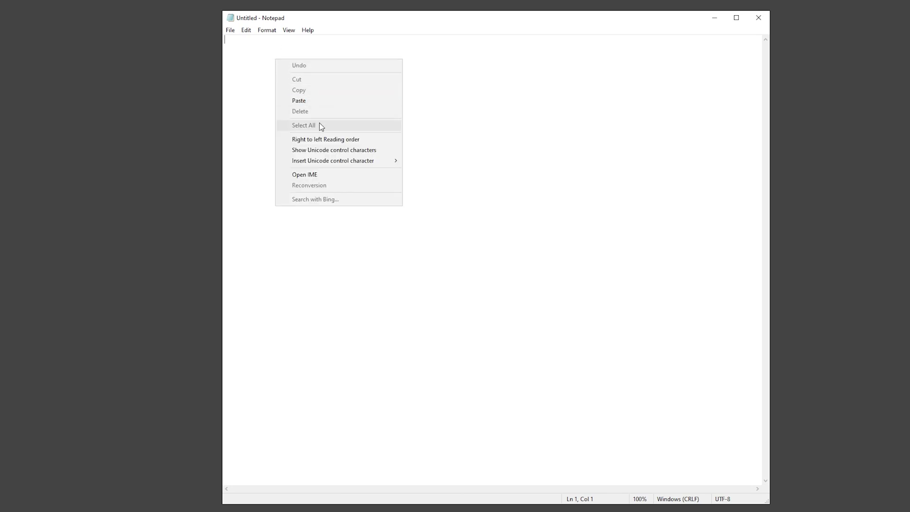
{"action": "left_click", "coordinate": [319, 101]}
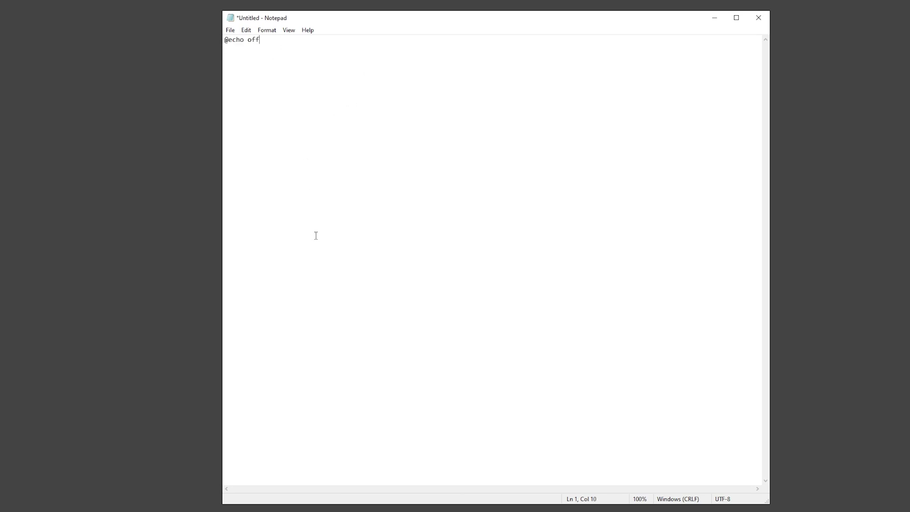
{"action": "key", "text": "Return"}
Step: Copy the lolMiner command from the other Notepad window and paste it onto line 3
{"action": "key", "text": "alt+Tab"}
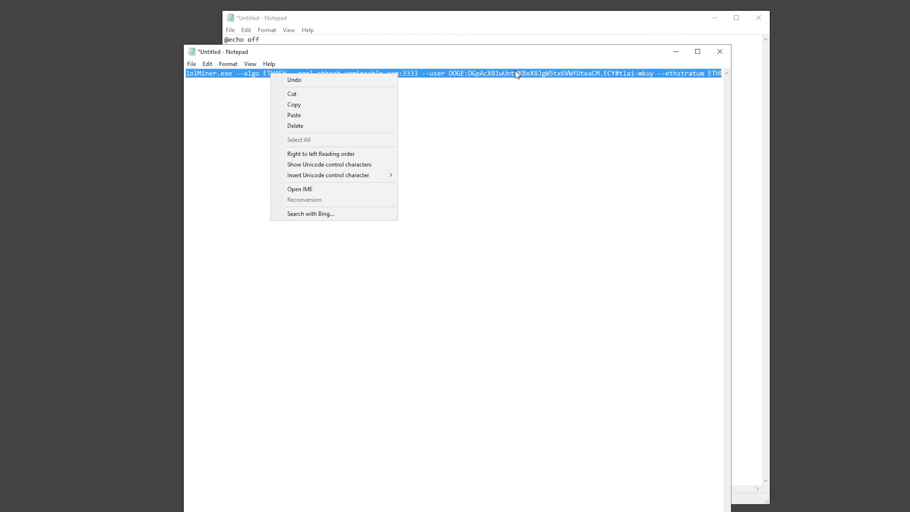
{"action": "right_click", "coordinate": [517, 75]}
{"action": "left_click", "coordinate": [545, 103]}
{"action": "left_click", "coordinate": [587, 33]}
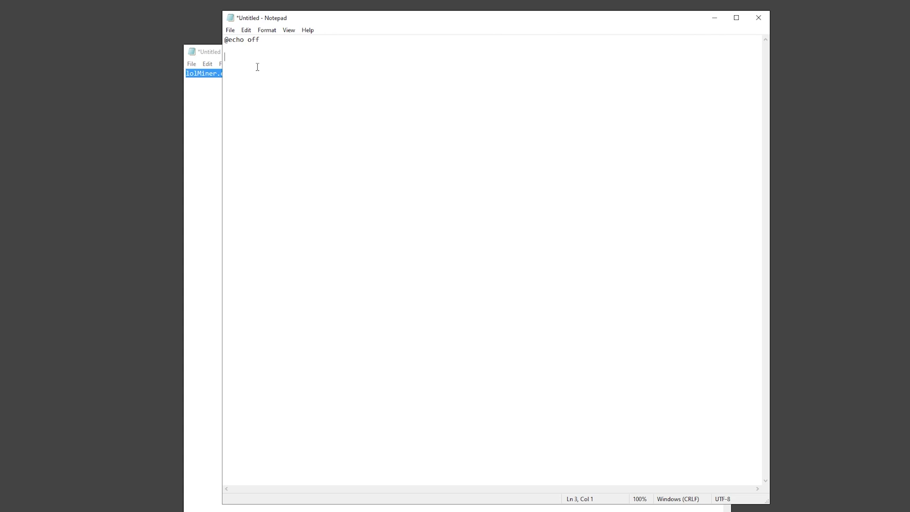
{"action": "key", "text": "ctrl+v"}
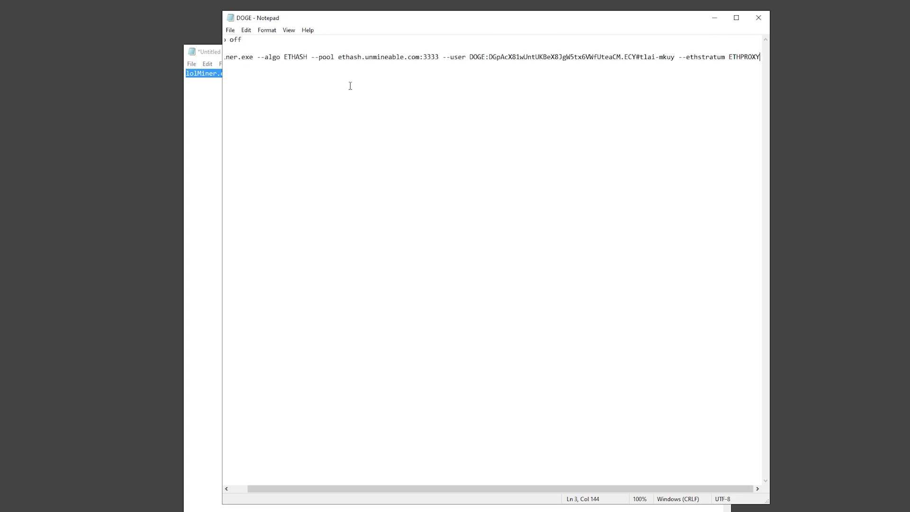
Step: Save the script as DOGE.bat with All Files type in Downloads\lolMiner_v1.25_Win64\1.25
{"action": "left_click", "coordinate": [230, 30]}
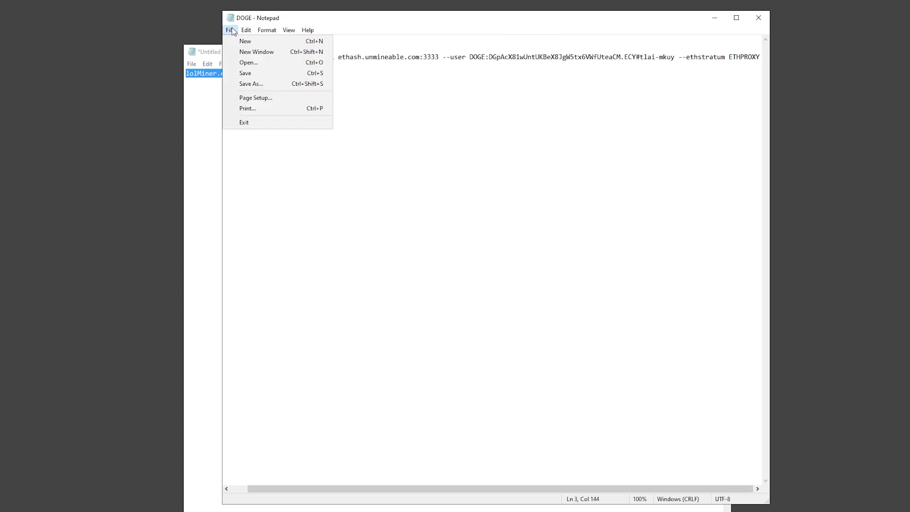
{"action": "left_click", "coordinate": [259, 88]}
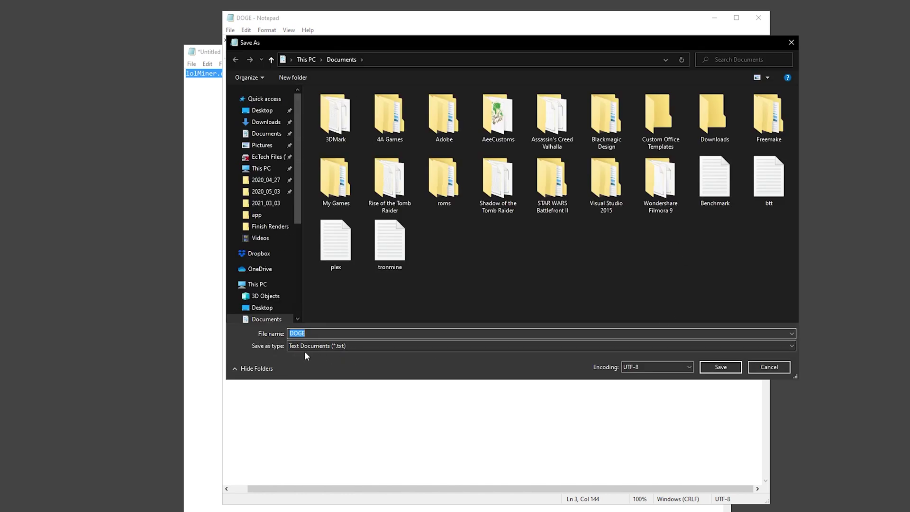
{"action": "left_click", "coordinate": [328, 348]}
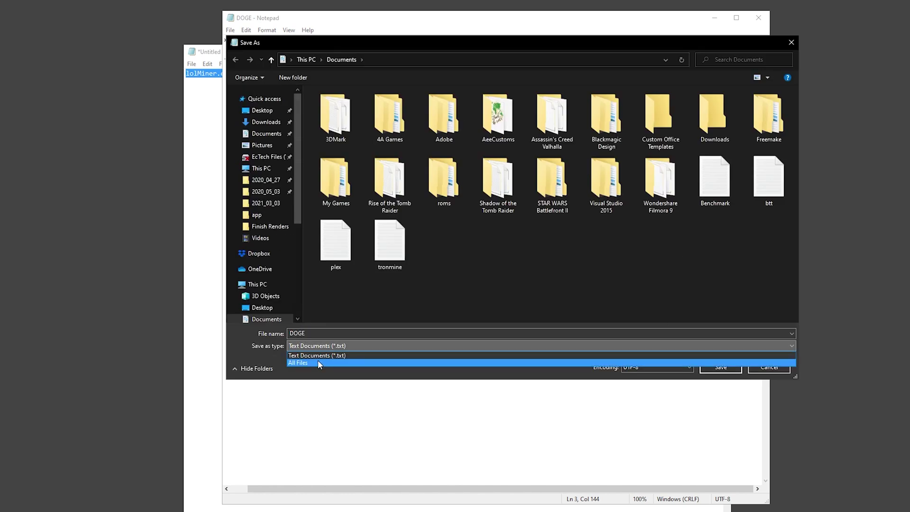
{"action": "left_click", "coordinate": [318, 360]}
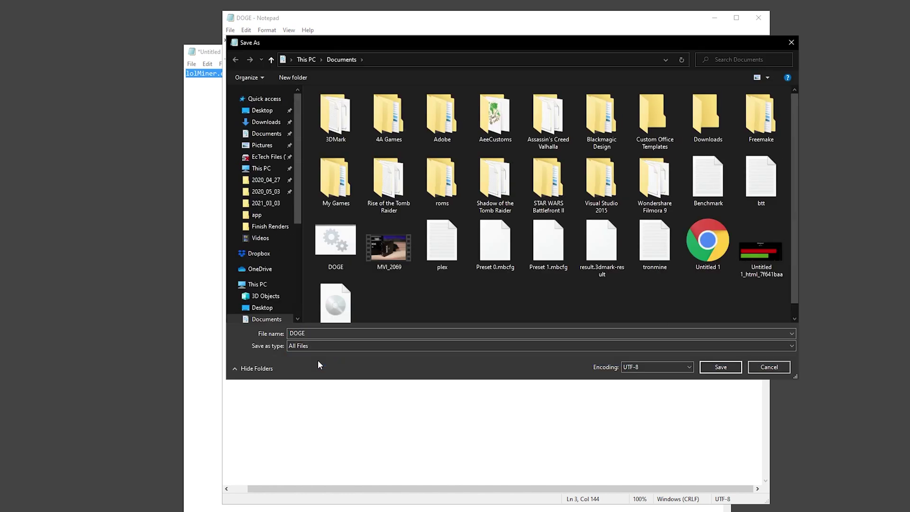
{"action": "left_click", "coordinate": [260, 123]}
{"action": "double_click", "coordinate": [582, 140]}
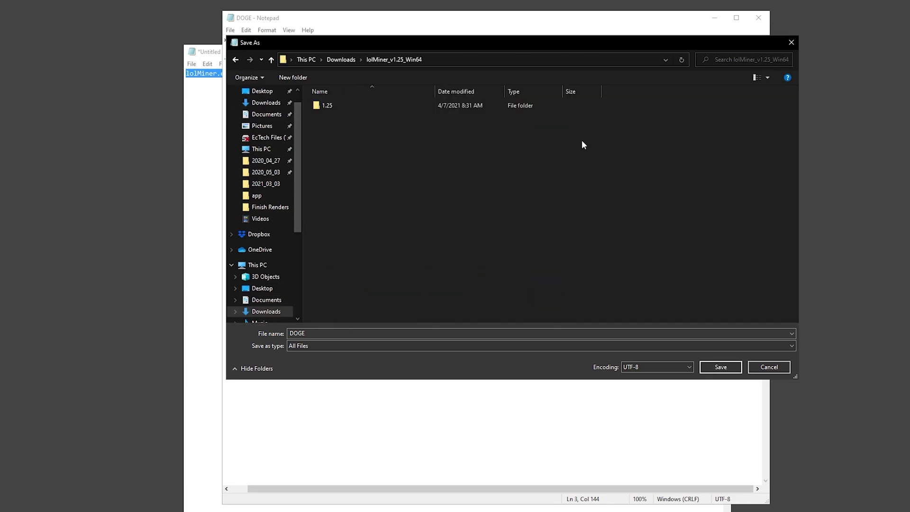
{"action": "double_click", "coordinate": [319, 110]}
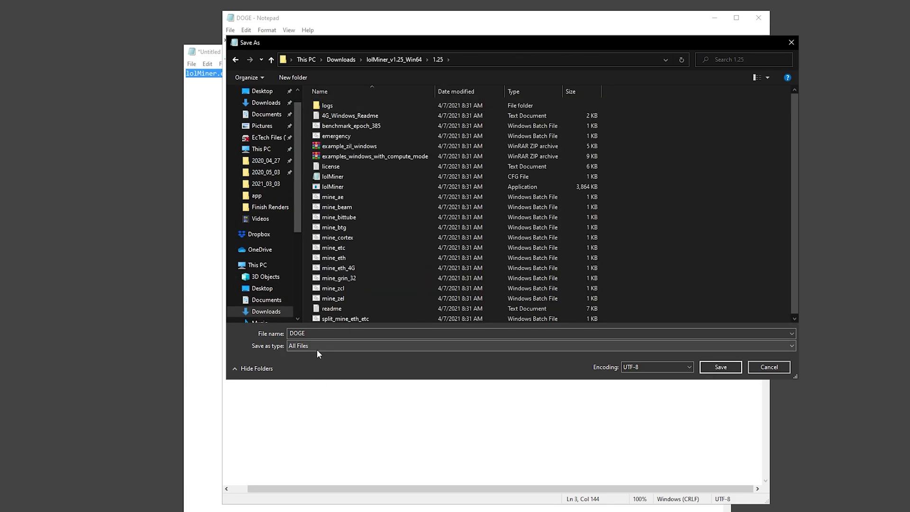
{"action": "left_click", "coordinate": [314, 333]}
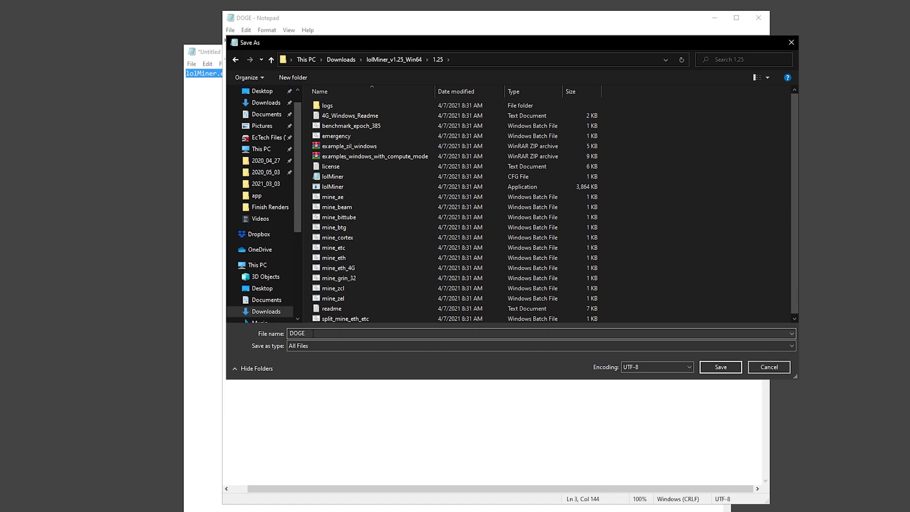
{"action": "left_click", "coordinate": [312, 333]}
{"action": "left_click", "coordinate": [312, 333]}
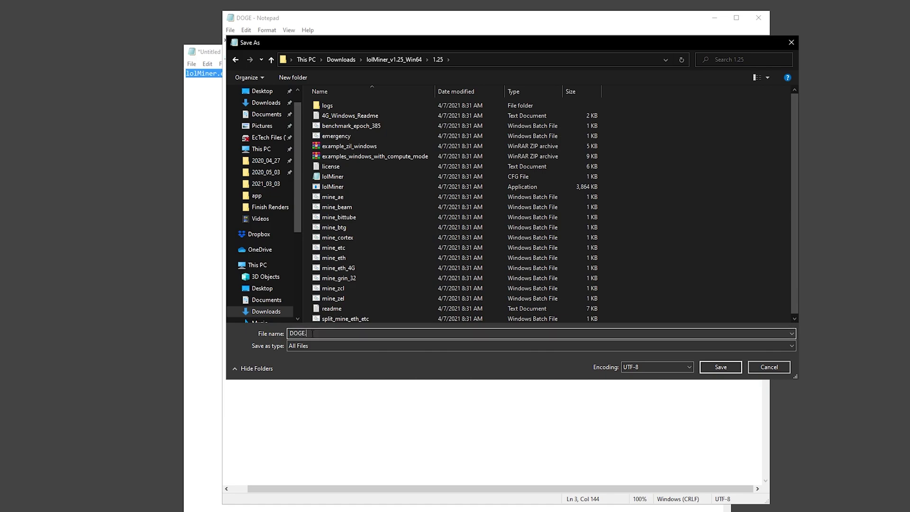
{"action": "type", "text": ".bat"}
{"action": "left_click", "coordinate": [726, 368]}
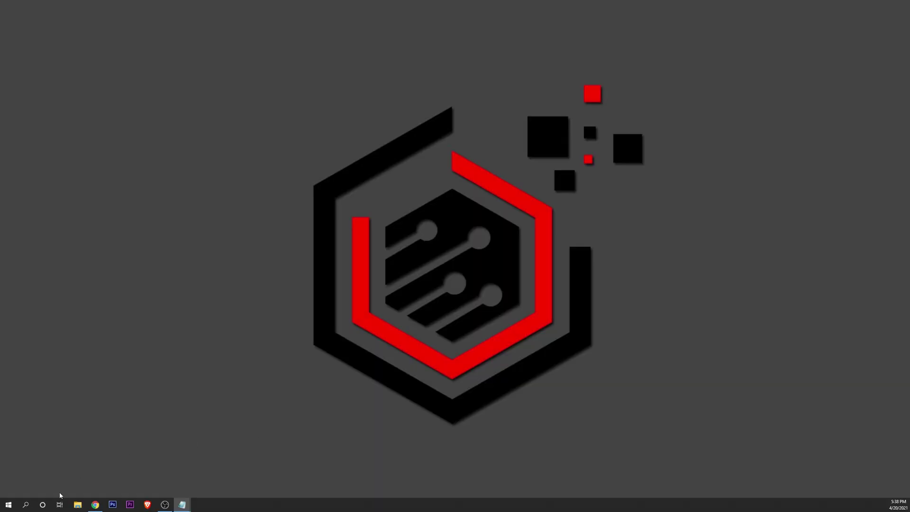
Step: Run DOGE.bat from the 1.25 folder and enlarge the mining console to show the full log
{"action": "left_click", "coordinate": [78, 504]}
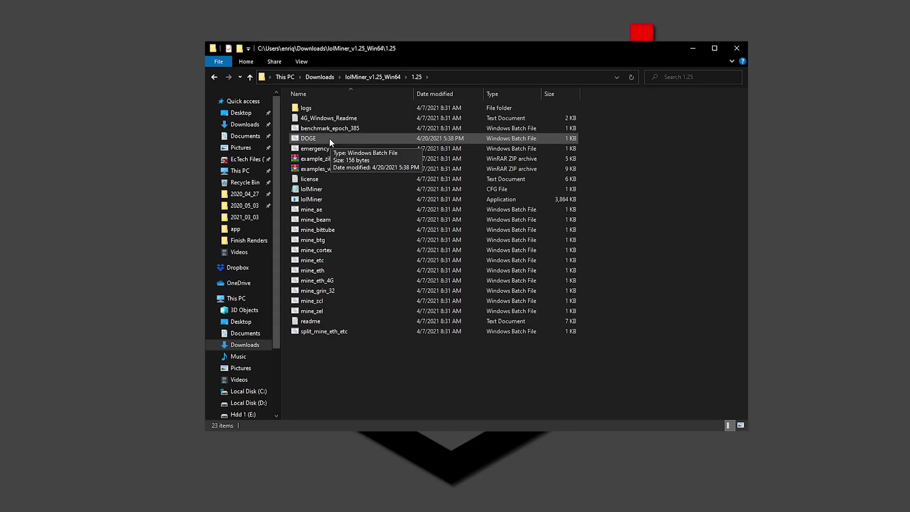
{"action": "double_click", "coordinate": [329, 138]}
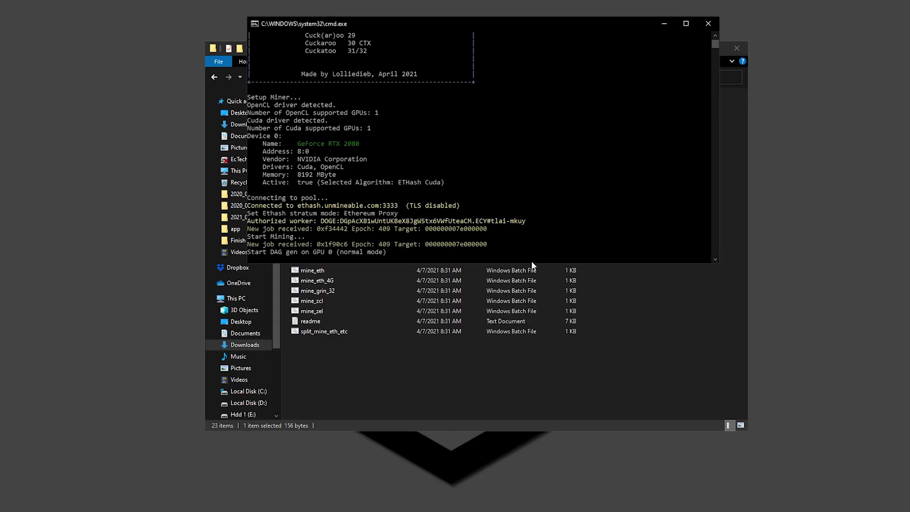
{"action": "left_click_drag", "start_coordinate": [532, 261], "coordinate": [533, 511]}
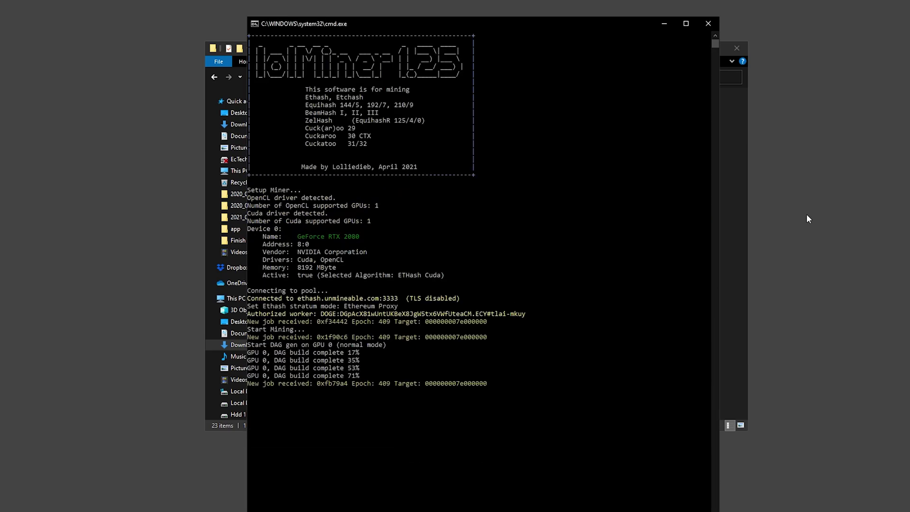